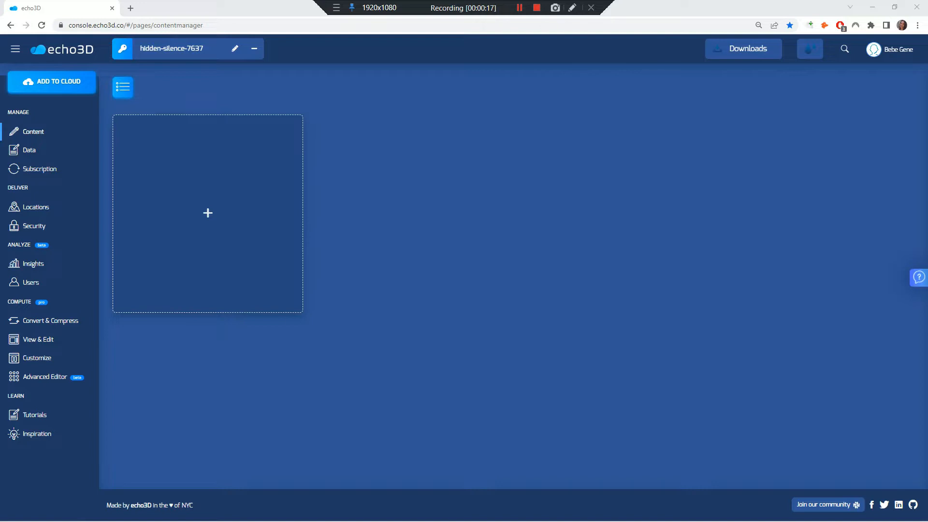
- Download the echo3D Unity SDK, extract the echo3DUnitySDK archive in Downloads, and open the extracted folder
{"action": "left_click", "coordinate": [751, 50]}
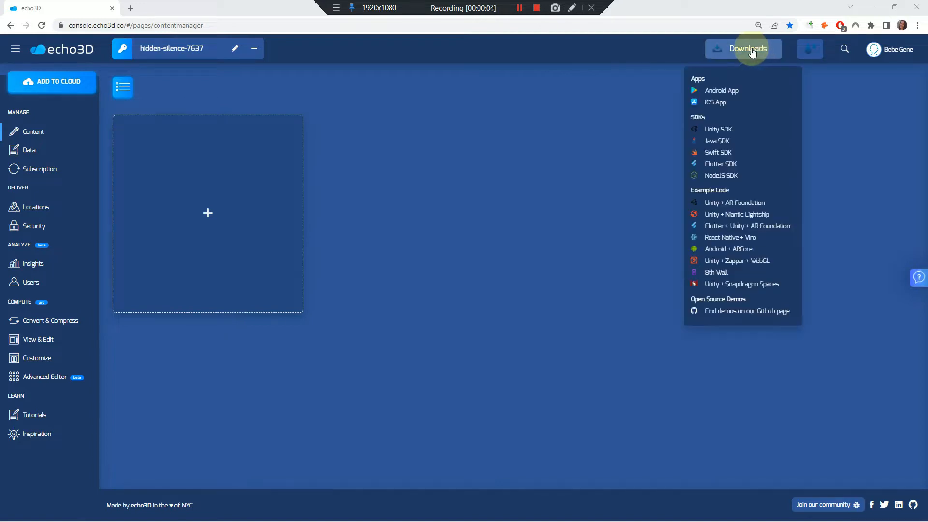
{"action": "left_click", "coordinate": [722, 131]}
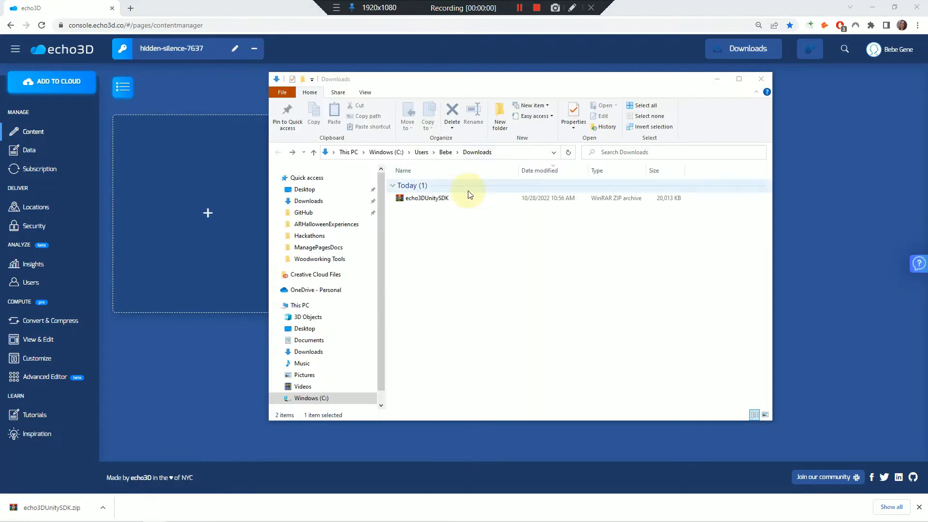
{"action": "right_click", "coordinate": [469, 195]}
{"action": "left_click", "coordinate": [555, 255]}
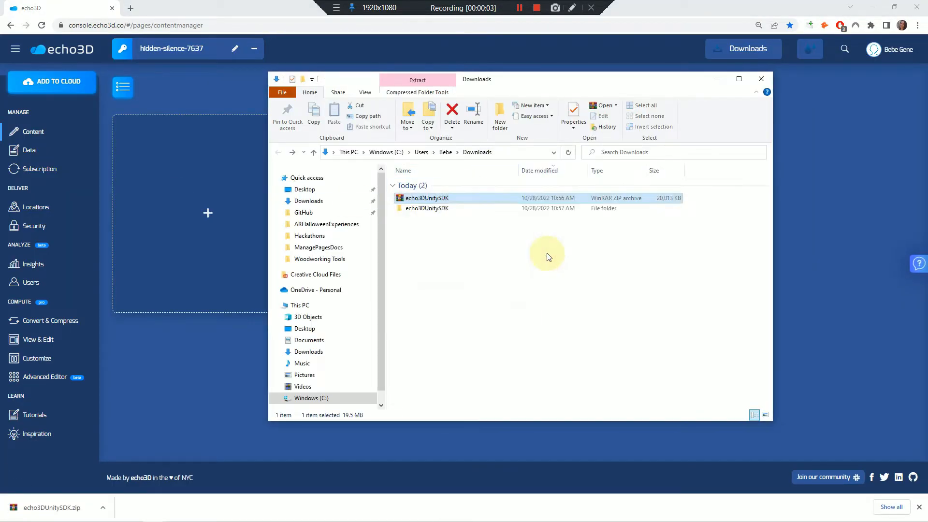
{"action": "double_click", "coordinate": [429, 210]}
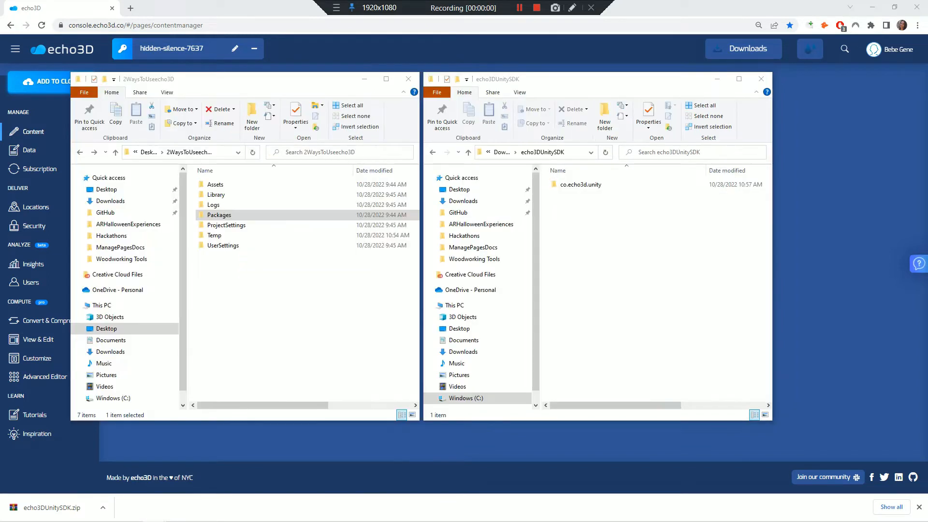
- Move the co.echo3d.unity folder into the 2WaysToUseecho3D project's Packages folder, and expand the echo3D Unity SDK package in Unity
{"action": "left_click", "coordinate": [573, 186]}
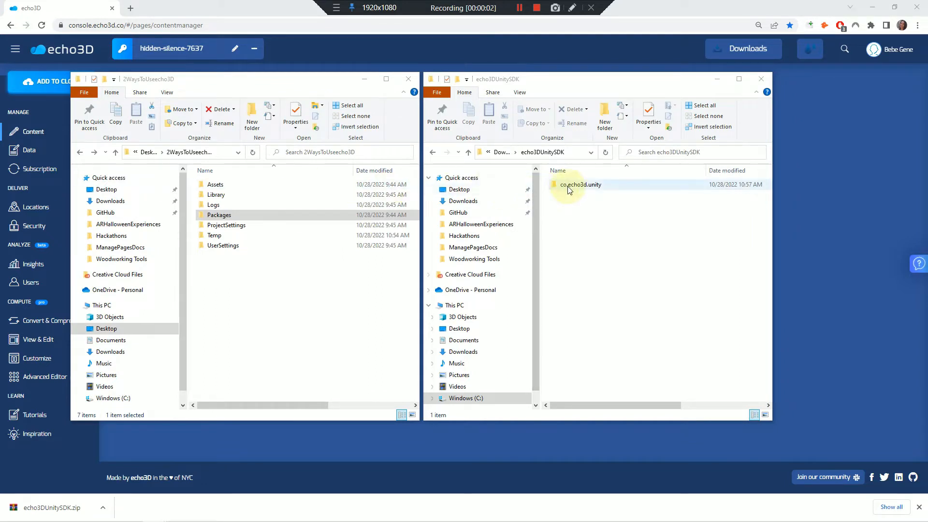
{"action": "left_click_drag", "start_coordinate": [585, 188], "coordinate": [210, 218]}
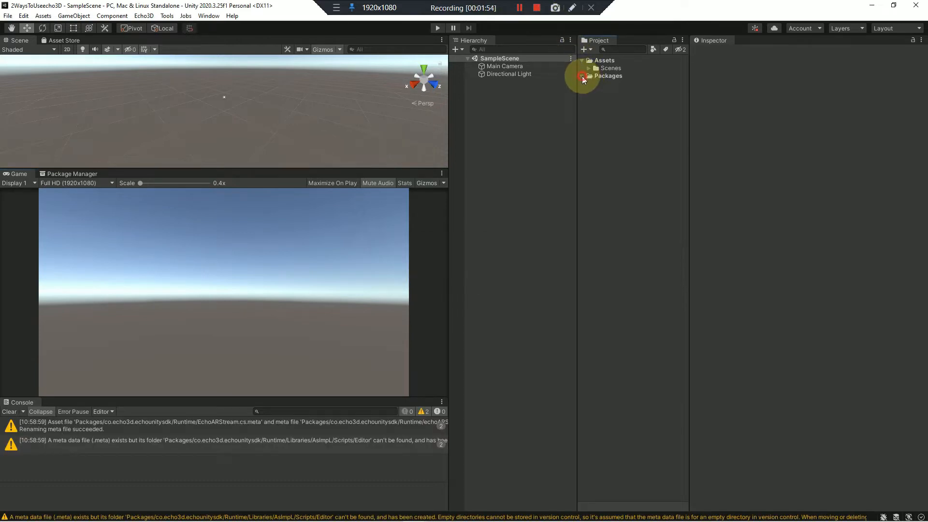
{"action": "left_click", "coordinate": [582, 76]}
{"action": "left_click", "coordinate": [618, 99]}
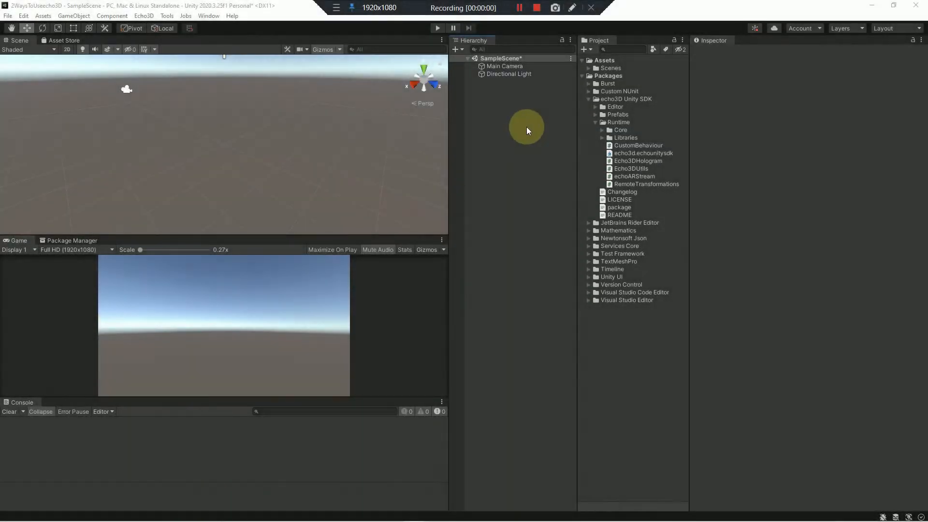
- Add a 3D cube to SampleScene and attach the Echo3DHologram script to it
{"action": "right_click", "coordinate": [513, 151]}
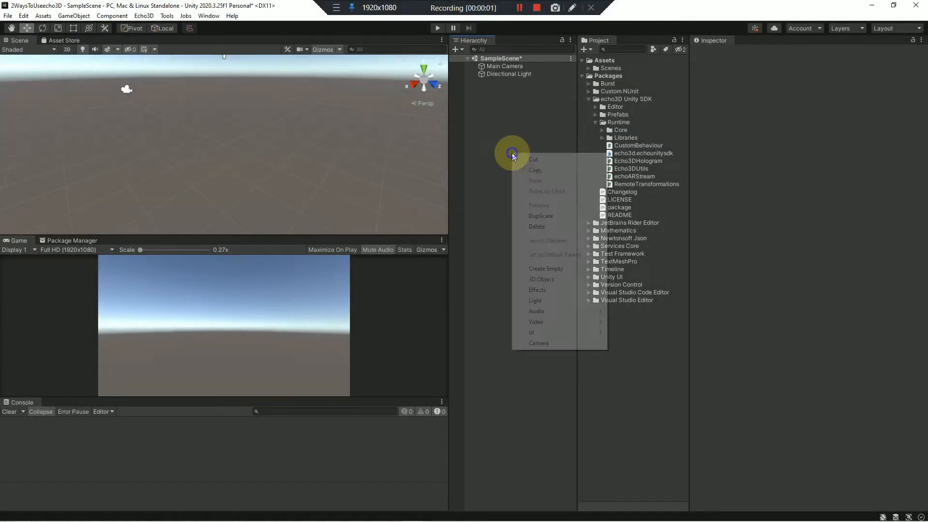
{"action": "mouse_move", "coordinate": [572, 280]}
{"action": "left_click", "coordinate": [628, 280]}
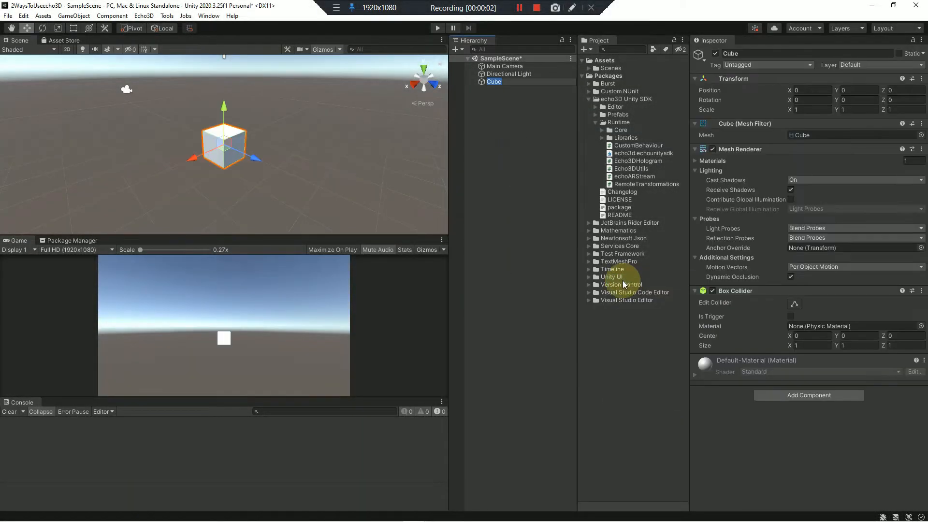
{"action": "key", "text": "Return"}
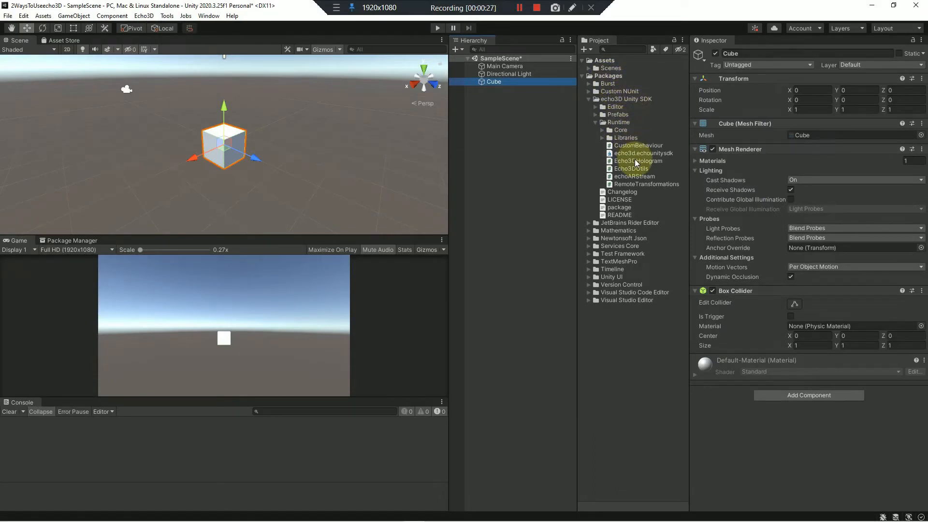
{"action": "left_click_drag", "start_coordinate": [631, 160], "coordinate": [804, 352]}
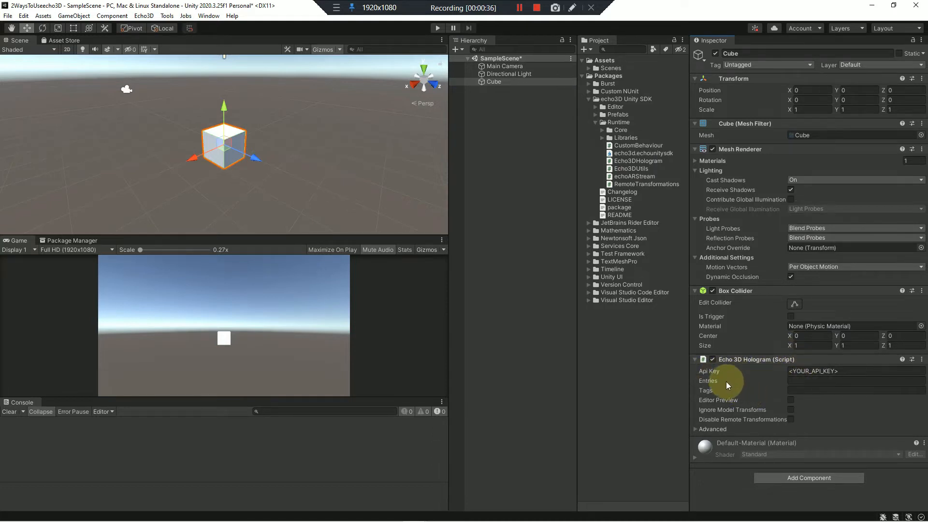
{"action": "mouse_move", "coordinate": [722, 381]}
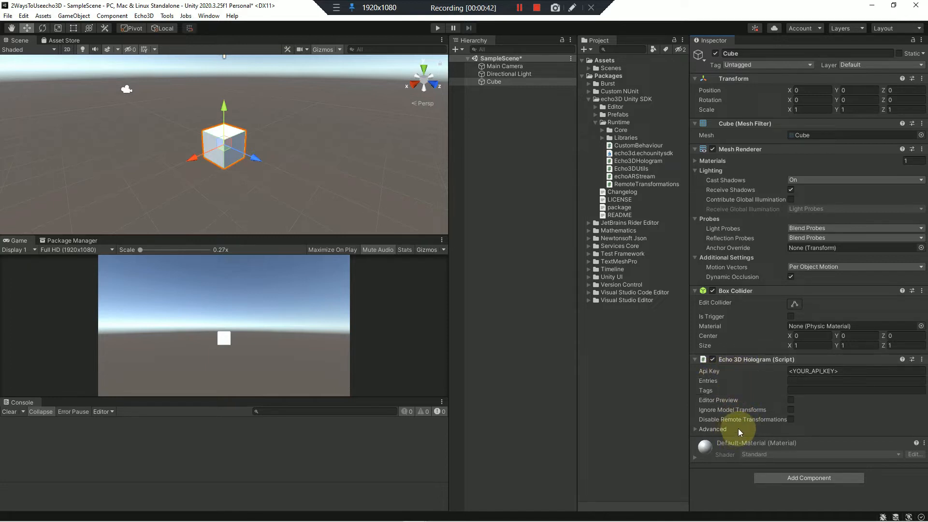
{"action": "mouse_move", "coordinate": [748, 419]}
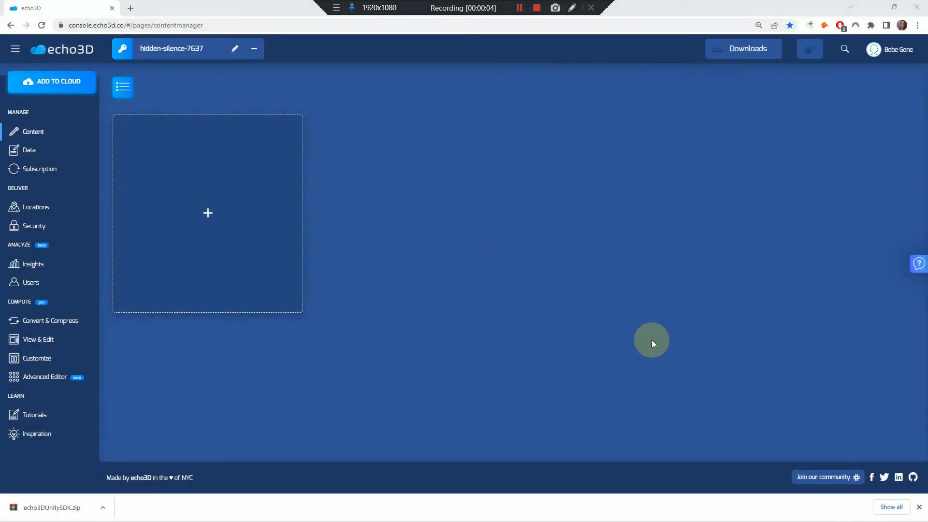
- Switch to the echo3D console and add the sample Building model, keeping the default target
{"action": "left_click", "coordinate": [919, 507]}
{"action": "left_click", "coordinate": [207, 213]}
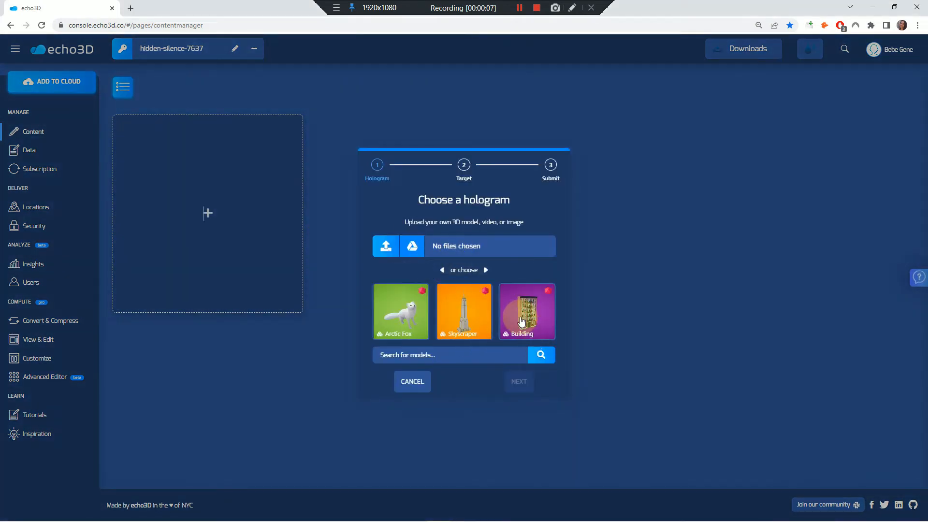
{"action": "left_click", "coordinate": [521, 320]}
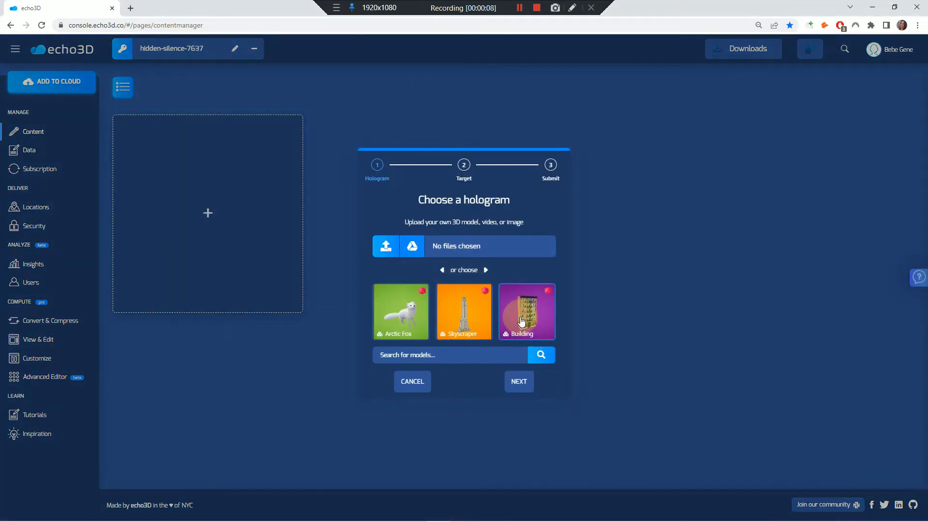
{"action": "left_click", "coordinate": [518, 381]}
{"action": "left_click", "coordinate": [518, 382]}
{"action": "left_click", "coordinate": [518, 382]}
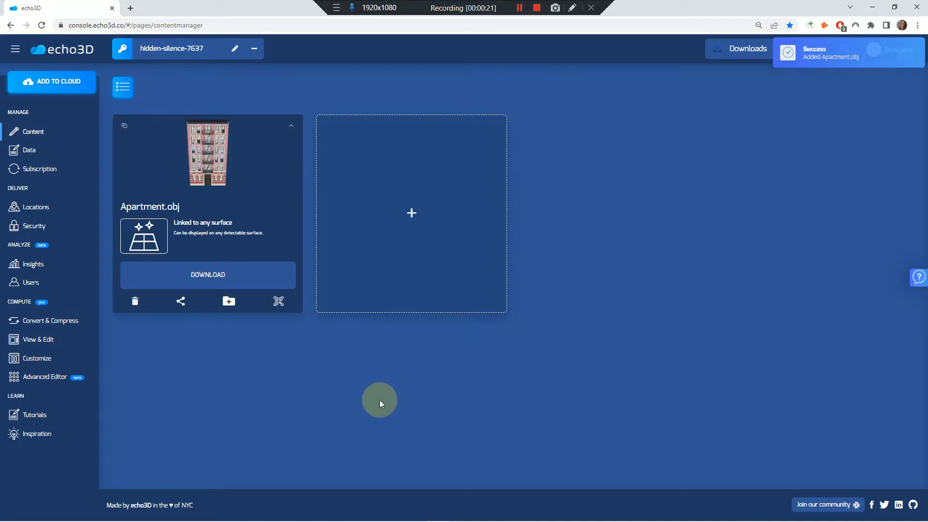
- Browse the other sample models offered for a new hologram without adding one
{"action": "left_click", "coordinate": [399, 211]}
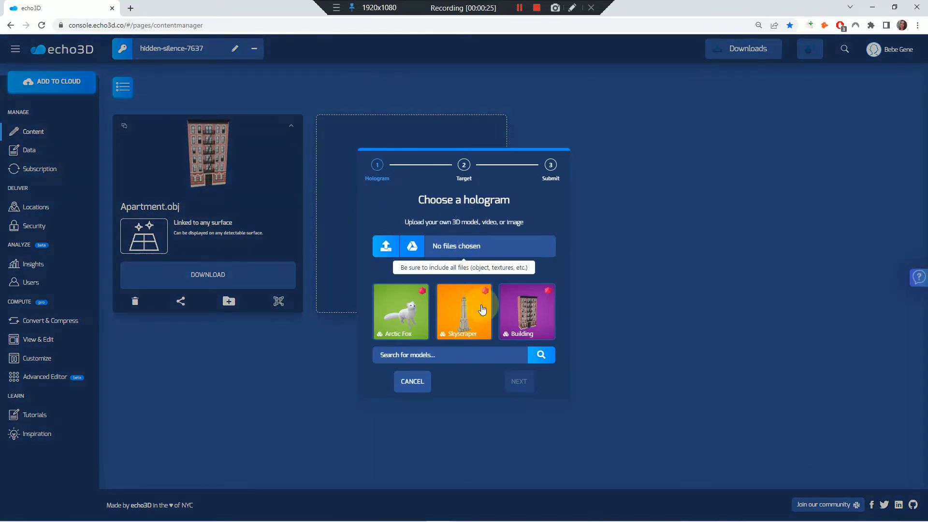
{"action": "left_click", "coordinate": [485, 269]}
{"action": "left_click", "coordinate": [486, 268]}
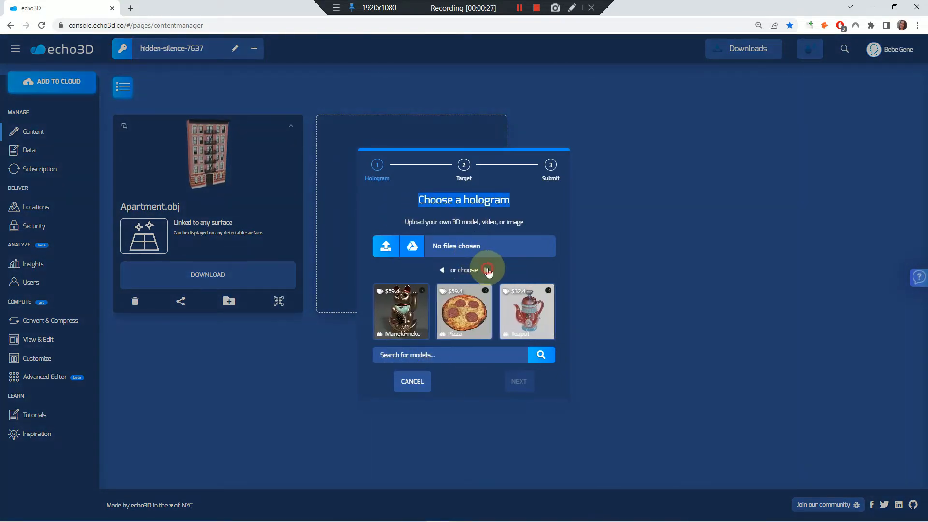
{"action": "left_click", "coordinate": [486, 268]}
{"action": "left_click", "coordinate": [413, 383]}
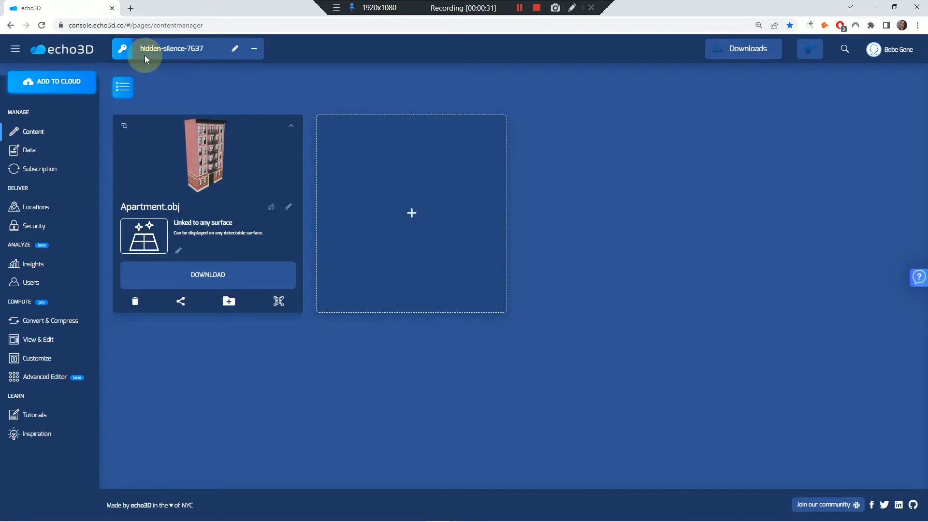
- Copy the Apartment.obj entry ID and paste it into Entries on the cube's Echo 3D Hologram script in Unity
{"action": "left_click_drag", "start_coordinate": [138, 49], "coordinate": [213, 50]}
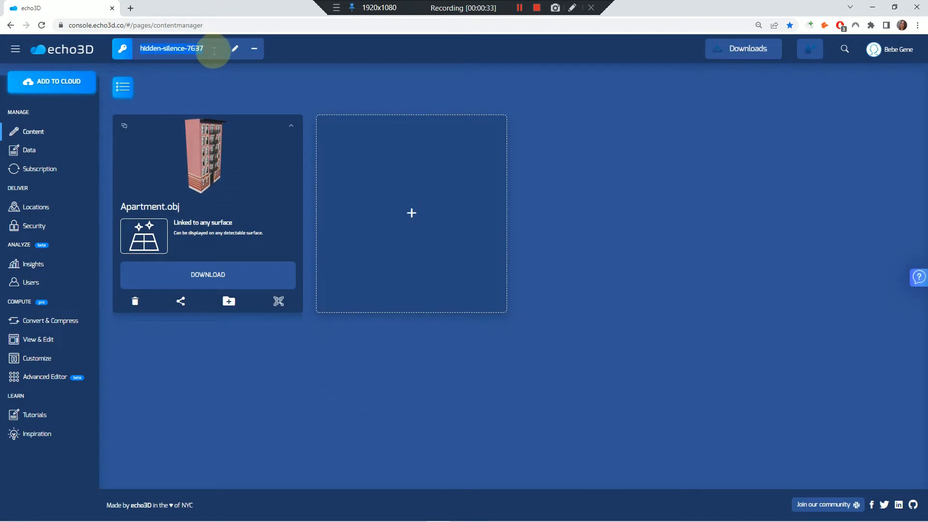
{"action": "left_click", "coordinate": [291, 126]}
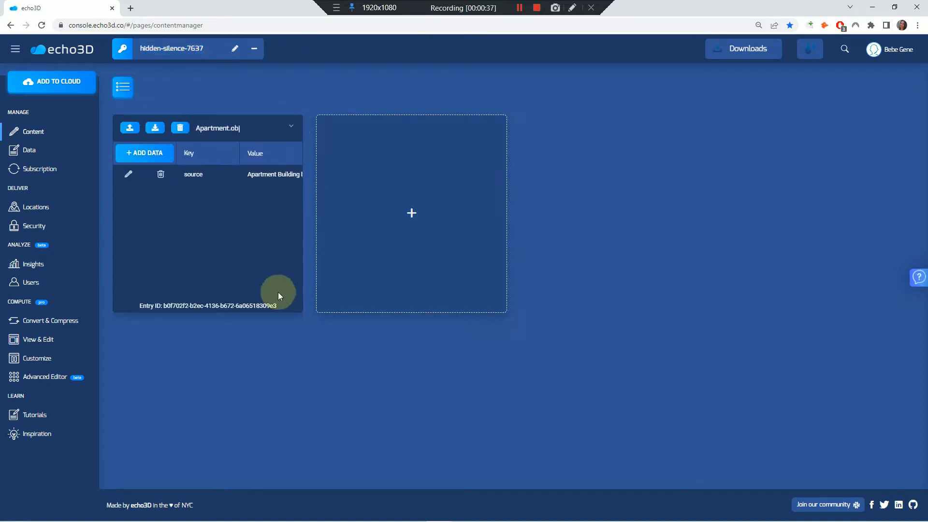
{"action": "left_click_drag", "start_coordinate": [280, 306], "coordinate": [161, 306]}
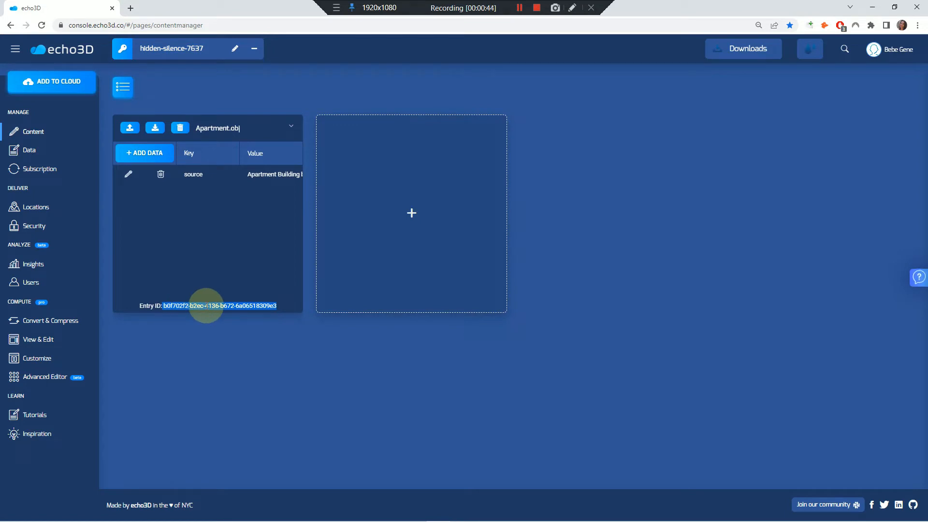
{"action": "right_click", "coordinate": [212, 310]}
{"action": "left_click", "coordinate": [216, 313]}
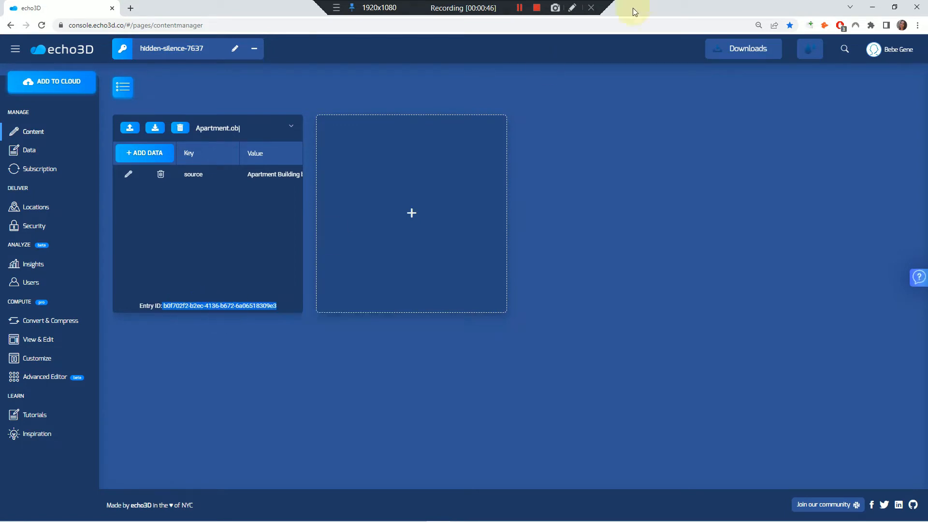
{"action": "key", "text": "alt+Tab"}
{"action": "left_click", "coordinate": [822, 381]}
{"action": "key", "text": "ctrl+v"}
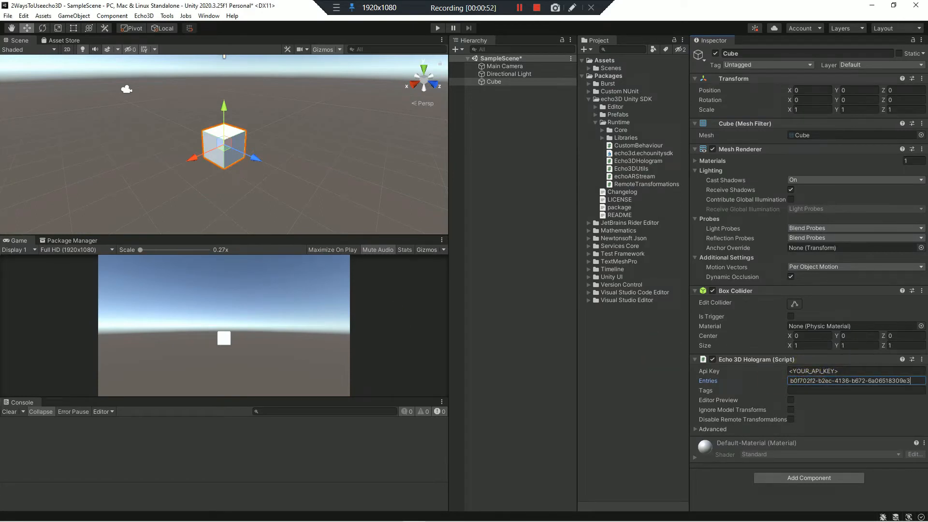
- Paste the echo3D project's API key into the Api Key field of the cube's Echo 3D Hologram script
{"action": "left_click_drag", "start_coordinate": [0, 57], "coordinate": [387, 72]}
{"action": "left_click", "coordinate": [326, 109]}
{"action": "left_click_drag", "start_coordinate": [326, 108], "coordinate": [250, 107]}
{"action": "left_click_drag", "start_coordinate": [358, 69], "coordinate": [0, 92]}
{"action": "left_click", "coordinate": [832, 371]}
{"action": "key", "text": "ctrl+v"}
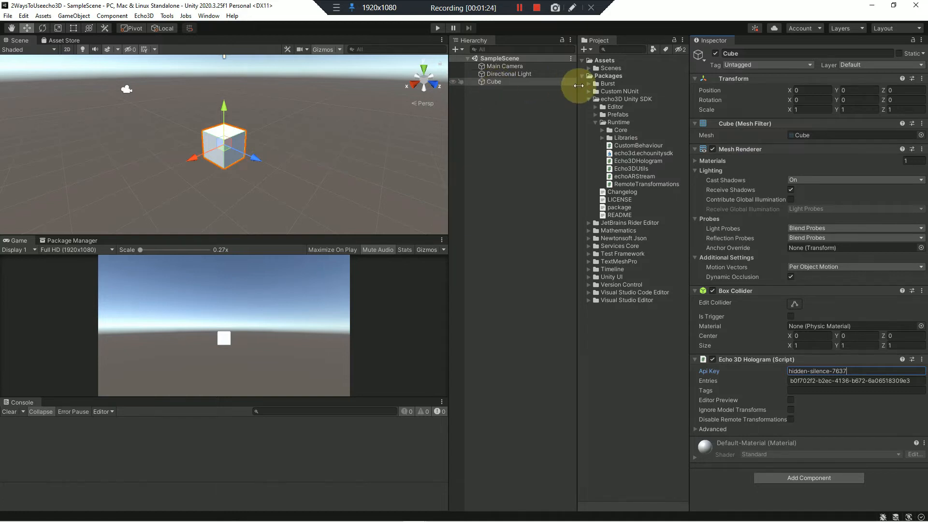
- Disable the cube's Mesh Renderer, and enable Editor Preview and Ignore Model Transforms on its Echo 3D Hologram script
{"action": "left_click", "coordinate": [712, 149]}
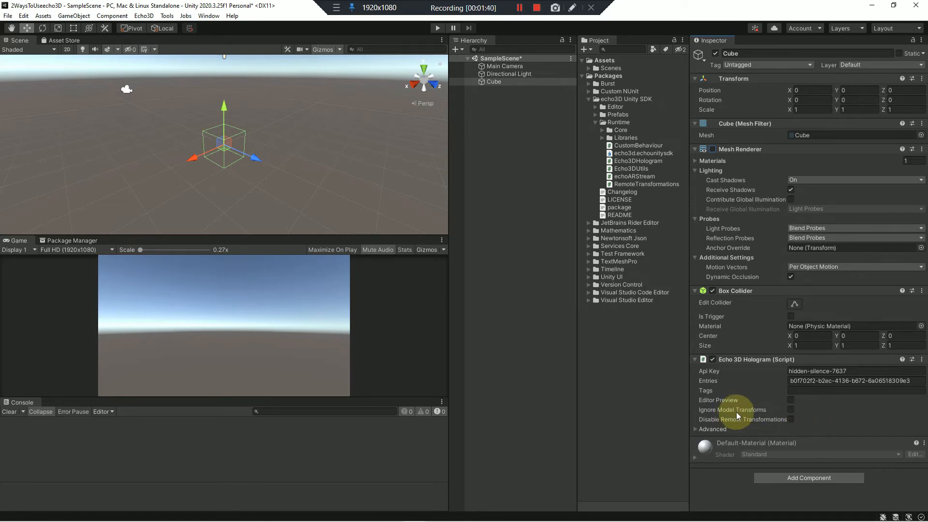
{"action": "left_click", "coordinate": [791, 410]}
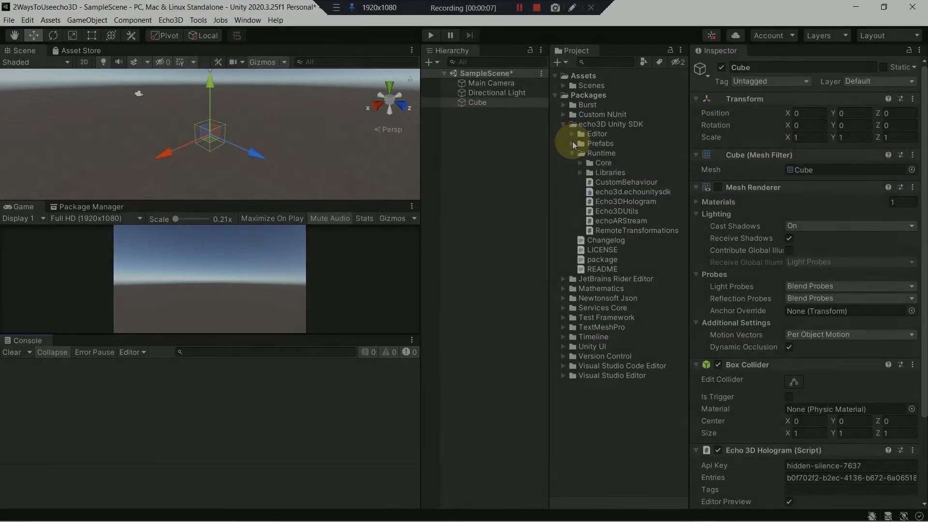
- Add the Echo3DService prefab from the echo3D Unity SDK package to SampleScene
{"action": "left_click", "coordinate": [574, 144]}
{"action": "left_click", "coordinate": [604, 162]}
{"action": "left_click_drag", "start_coordinate": [555, 162], "coordinate": [492, 157]}
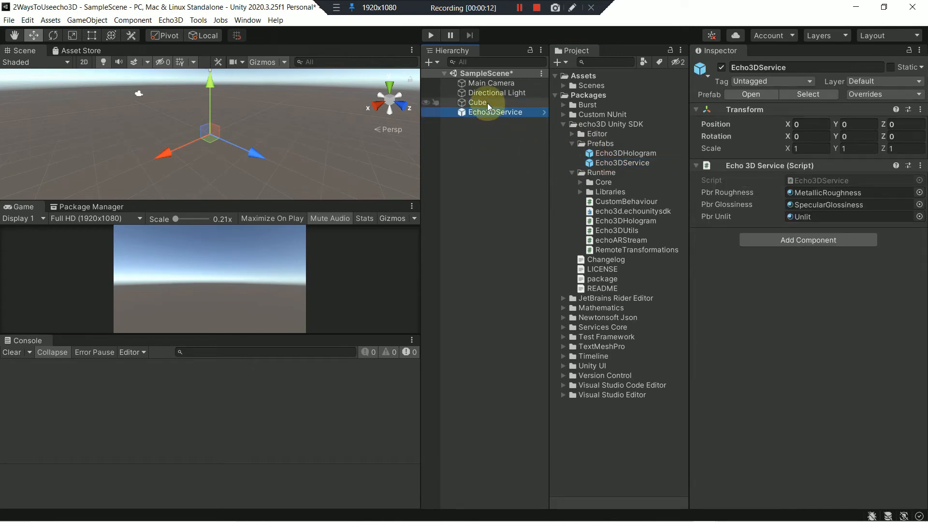
- Load the echo3D editor holograms for the cube and inspect the building model in the Scene view
{"action": "left_click", "coordinate": [488, 102]}
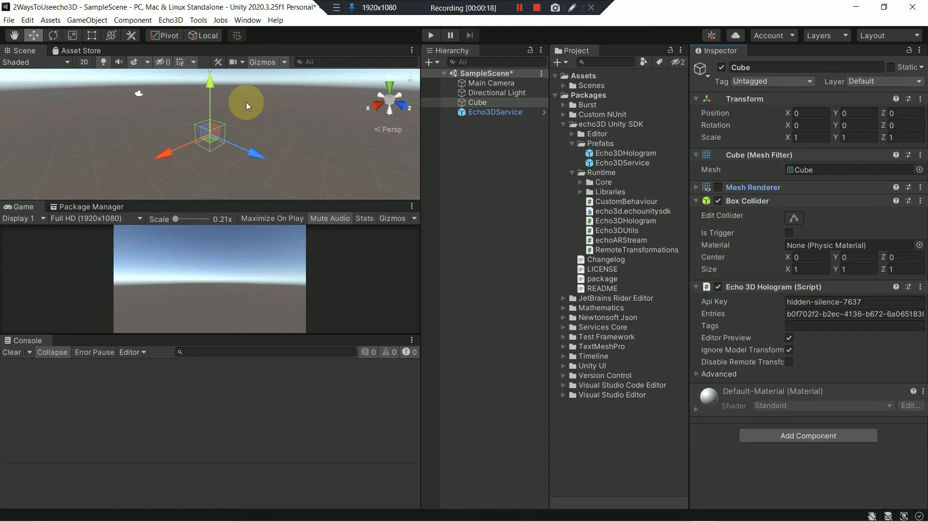
{"action": "left_click", "coordinate": [171, 20]}
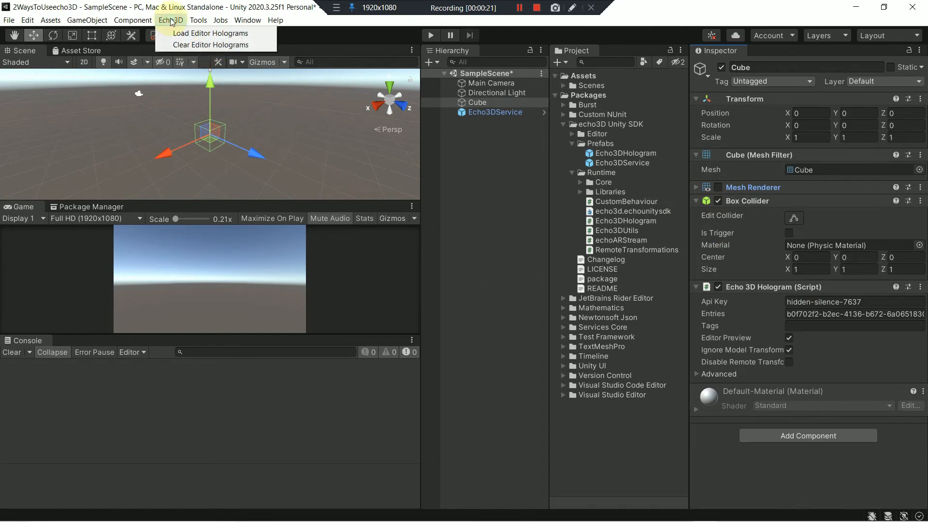
{"action": "left_click", "coordinate": [182, 33]}
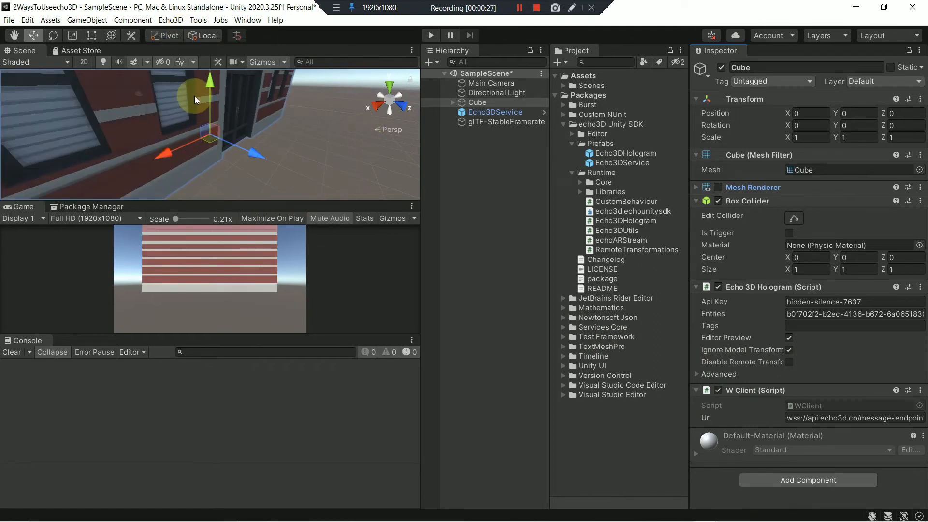
{"action": "right_click_drag", "start_coordinate": [277, 137], "coordinate": [235, 106]}
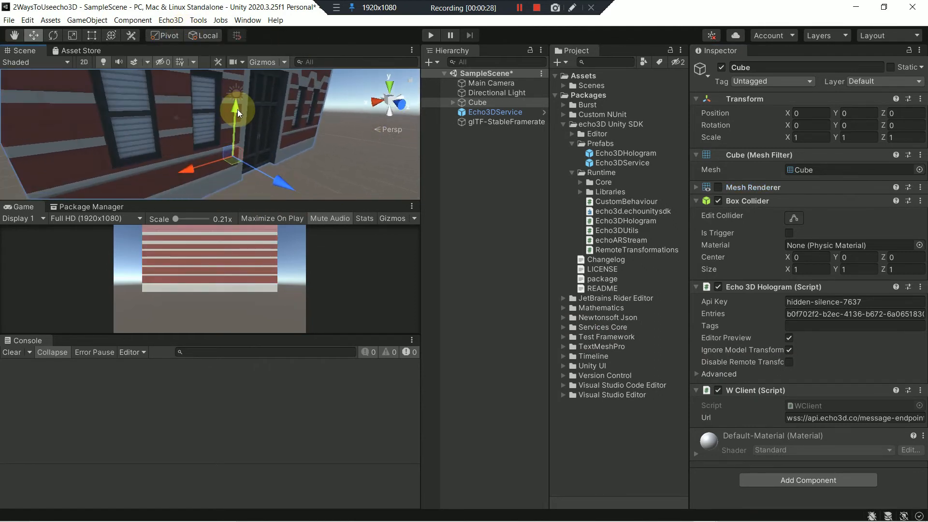
{"action": "scroll", "coordinate": [236, 115], "scroll_direction": "down", "scroll_amount": 6}
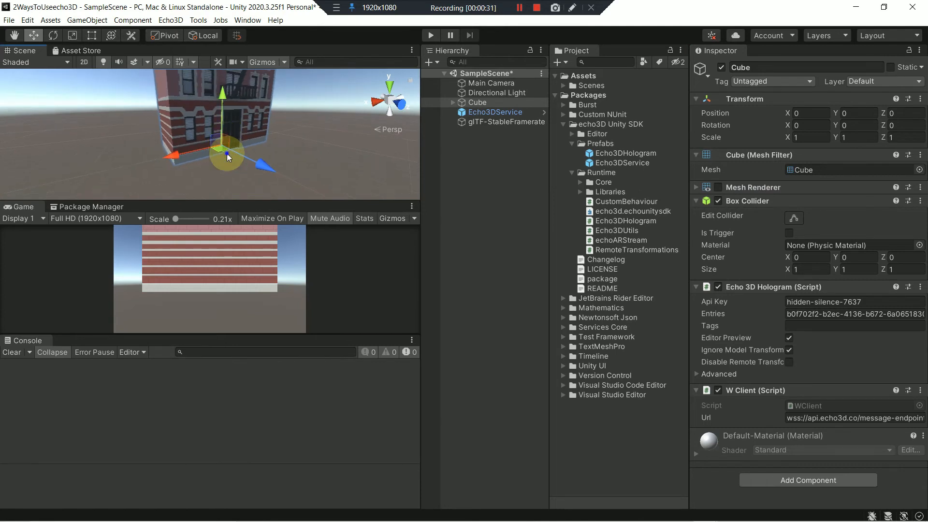
{"action": "scroll", "coordinate": [227, 157], "scroll_direction": "down", "scroll_amount": 2}
{"action": "right_click_drag", "start_coordinate": [227, 157], "coordinate": [224, 98]}
{"action": "middle_click_drag", "start_coordinate": [223, 98], "coordinate": [225, 133]}
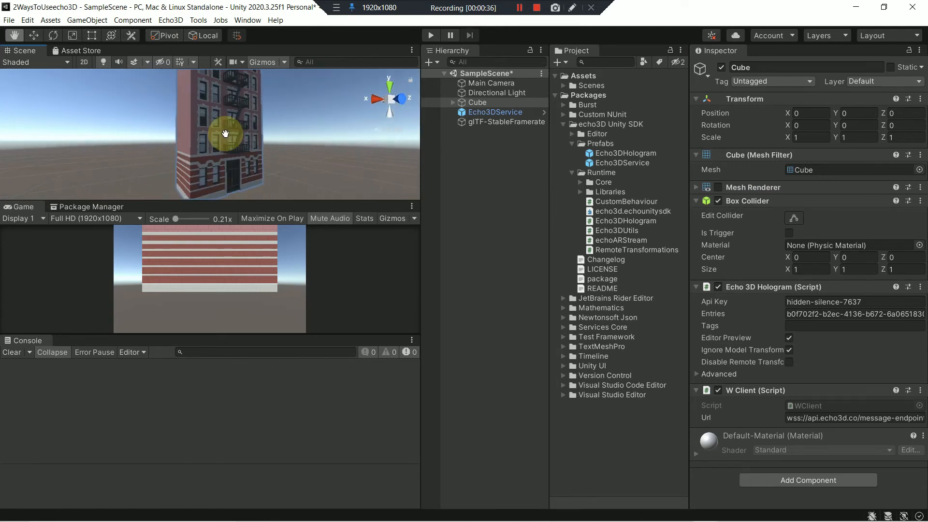
- Clear the echo3D editor holograms from SampleScene
{"action": "left_click", "coordinate": [171, 20]}
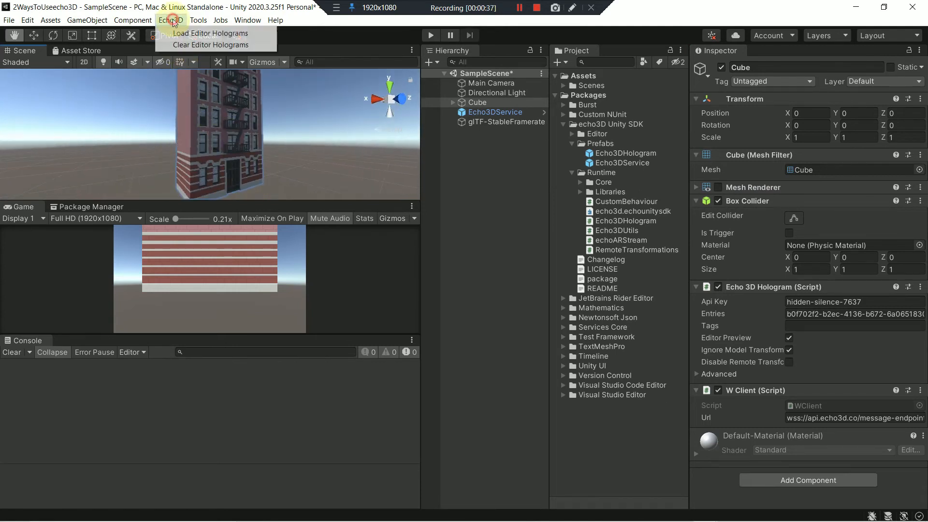
{"action": "left_click", "coordinate": [188, 45]}
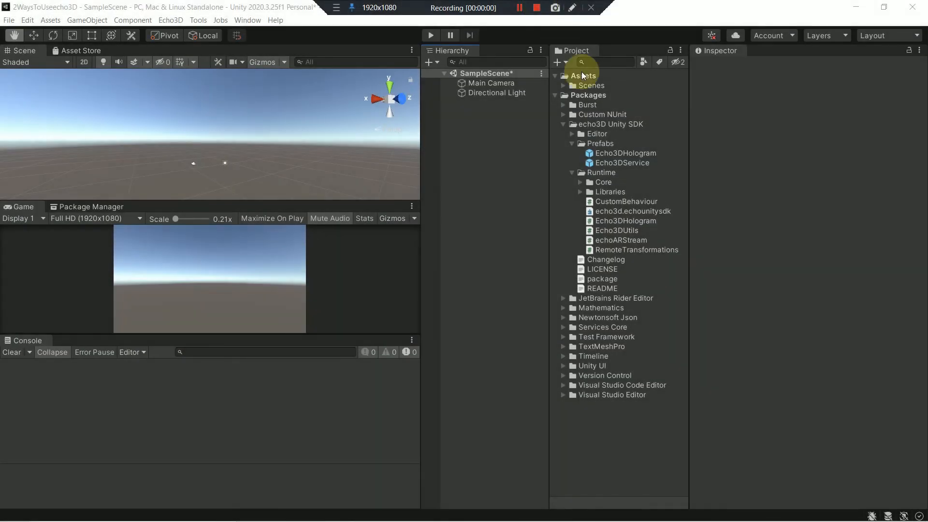
- Add the Echo3DHologram and Echo3DService prefabs from the echo3D Unity SDK package to SampleScene
{"action": "left_click", "coordinate": [611, 153]}
{"action": "left_click_drag", "start_coordinate": [589, 160], "coordinate": [501, 155]}
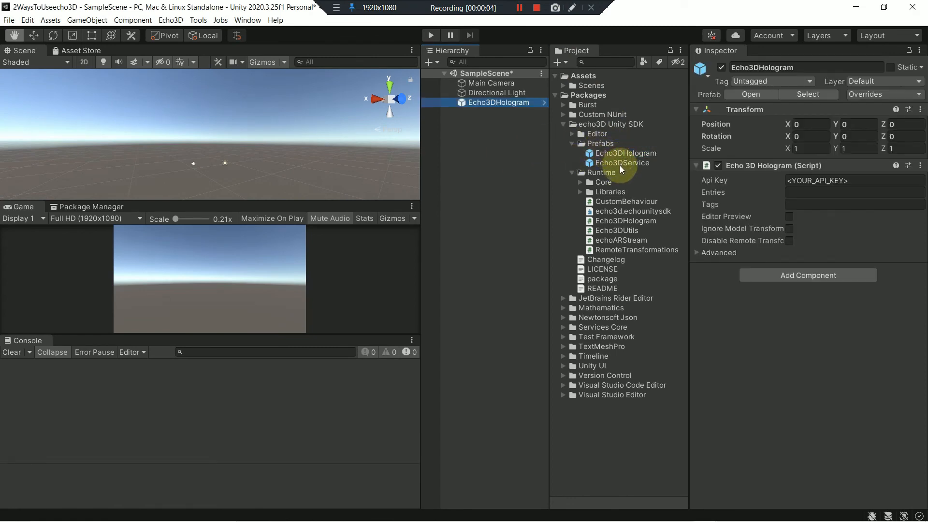
{"action": "left_click_drag", "start_coordinate": [622, 166], "coordinate": [502, 145]}
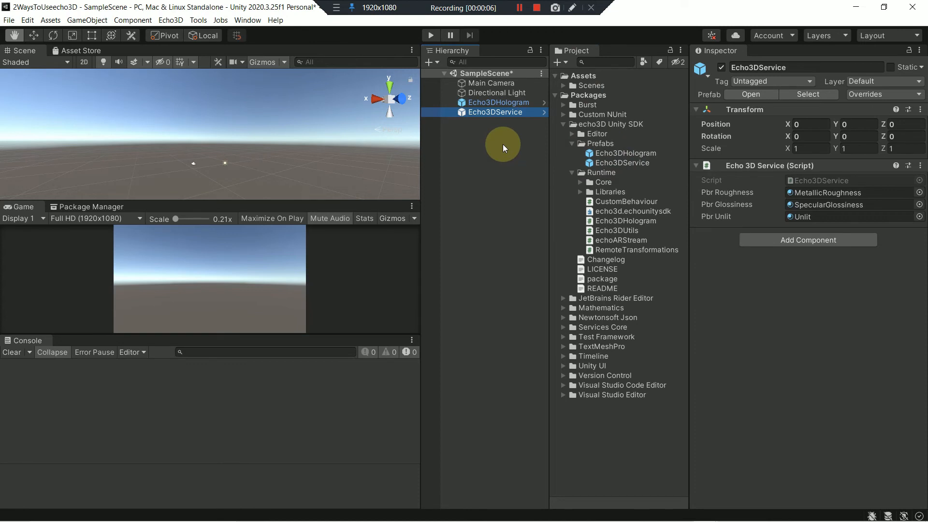
- Copy the project's API key from the echo3D console in Chrome and paste it into the Echo3DHologram object's Api Key field in Unity
{"action": "left_click", "coordinate": [498, 102]}
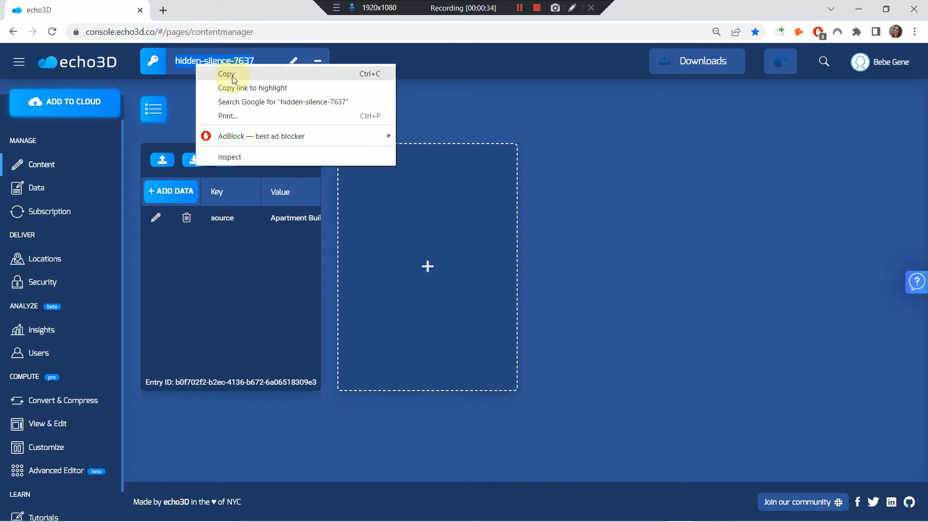
{"action": "left_click", "coordinate": [233, 75]}
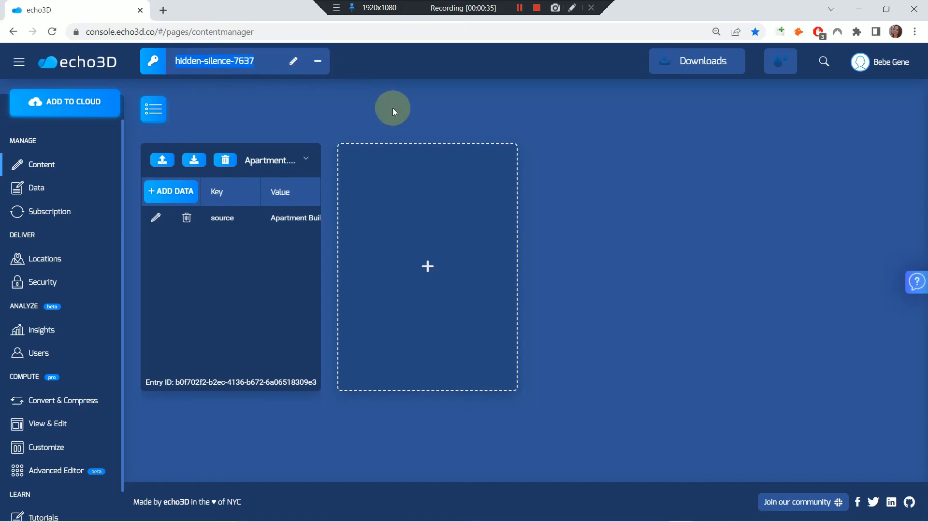
{"action": "mouse_move", "coordinate": [484, 517]}
{"action": "mouse_move", "coordinate": [704, 511]}
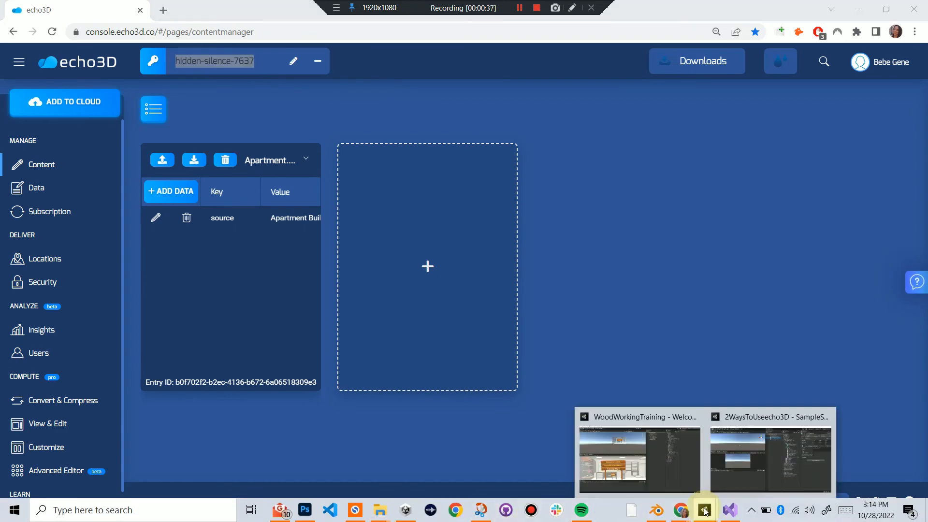
{"action": "left_click", "coordinate": [744, 464]}
{"action": "left_click", "coordinate": [840, 180]}
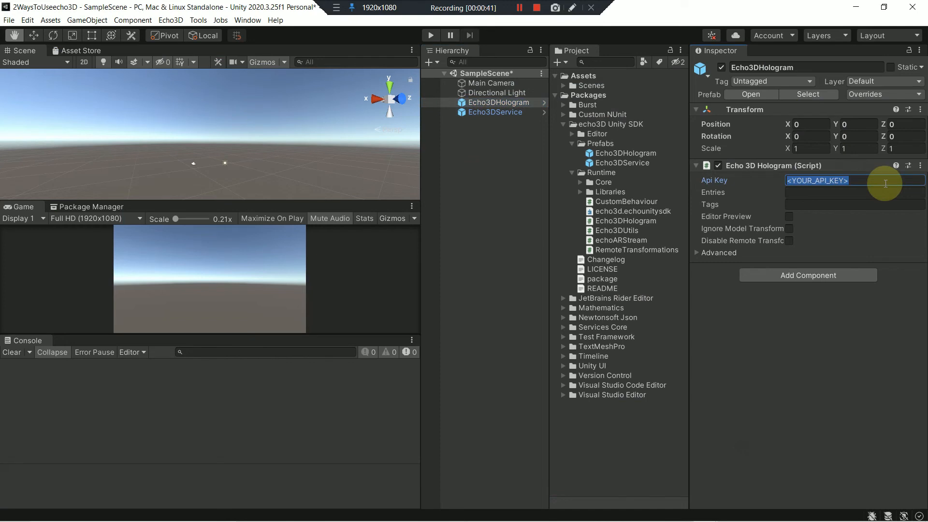
{"action": "key", "text": "ctrl+v"}
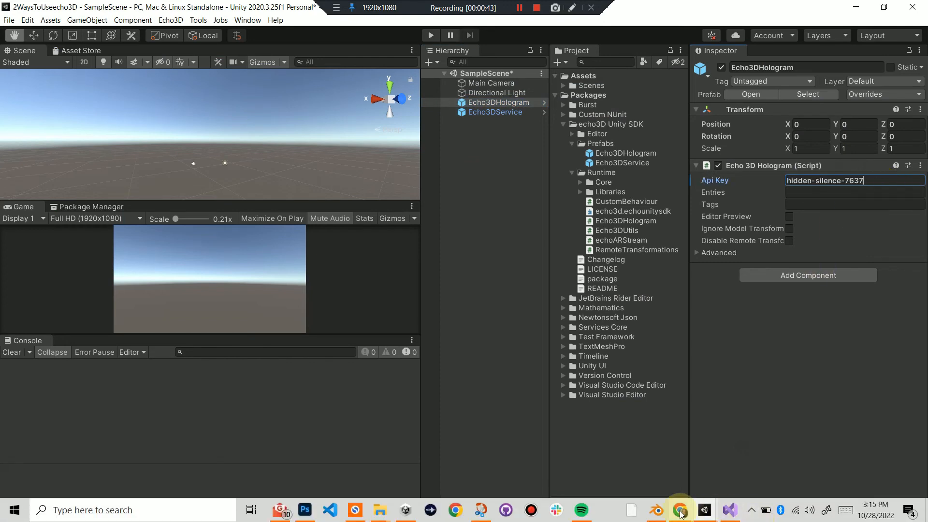
- Copy the apartment building's entry ID from the echo3D console in Chrome and paste it into the Echo3DHologram object's Entries field in Unity
{"action": "mouse_move", "coordinate": [681, 514]}
{"action": "left_click", "coordinate": [717, 466]}
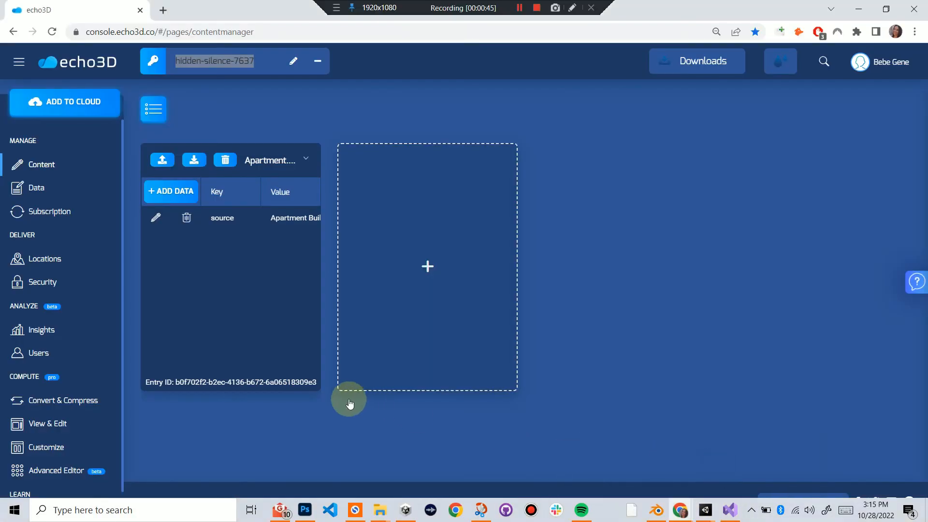
{"action": "left_click_drag", "start_coordinate": [319, 383], "coordinate": [176, 383]}
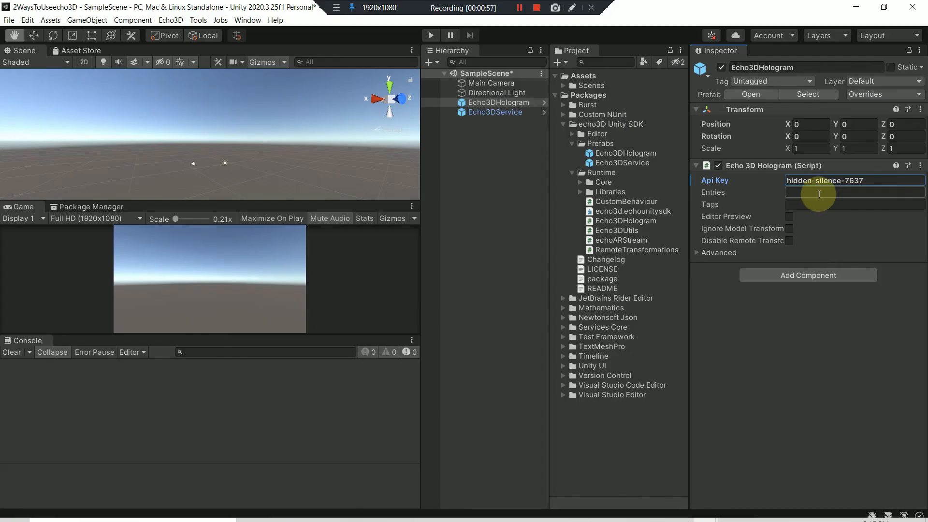
{"action": "left_click", "coordinate": [820, 193]}
{"action": "right_click", "coordinate": [819, 193]}
{"action": "left_click", "coordinate": [830, 221]}
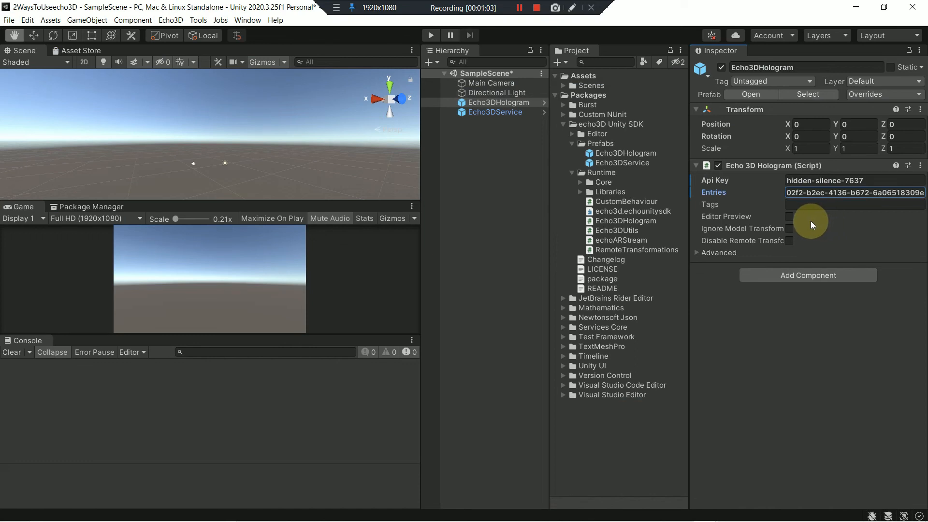
- Enable Editor Preview and Ignore Model Transforms on the Echo3DHologram object's script, and load the echo3D editor holograms
{"action": "left_click", "coordinate": [788, 218]}
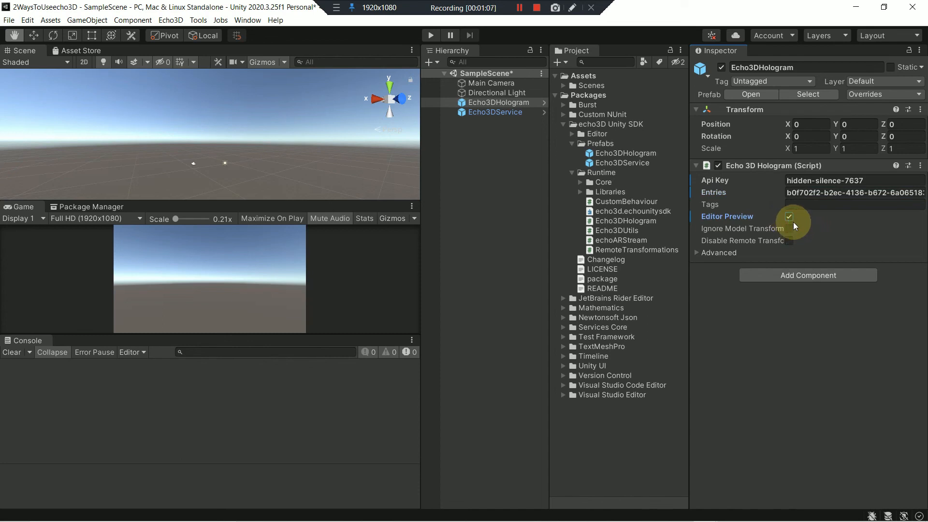
{"action": "left_click", "coordinate": [791, 230]}
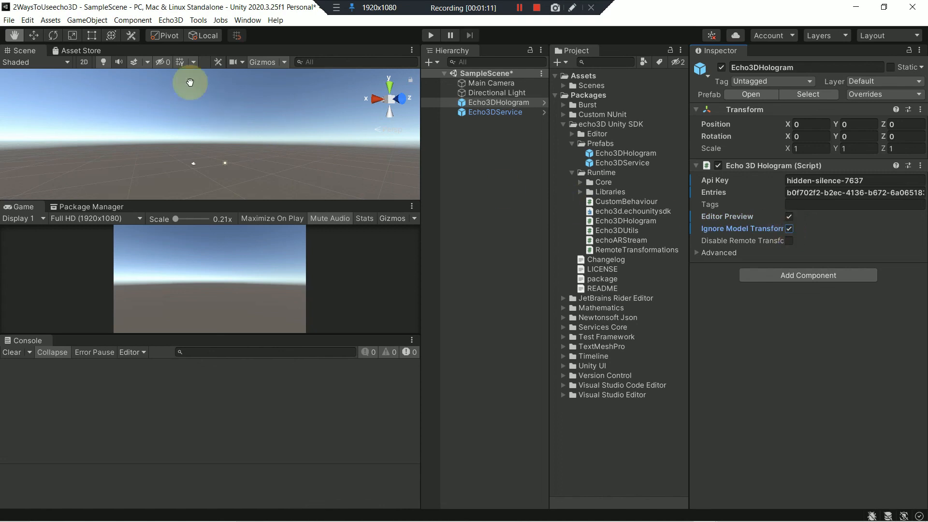
{"action": "left_click", "coordinate": [170, 20]}
{"action": "left_click", "coordinate": [174, 37]}
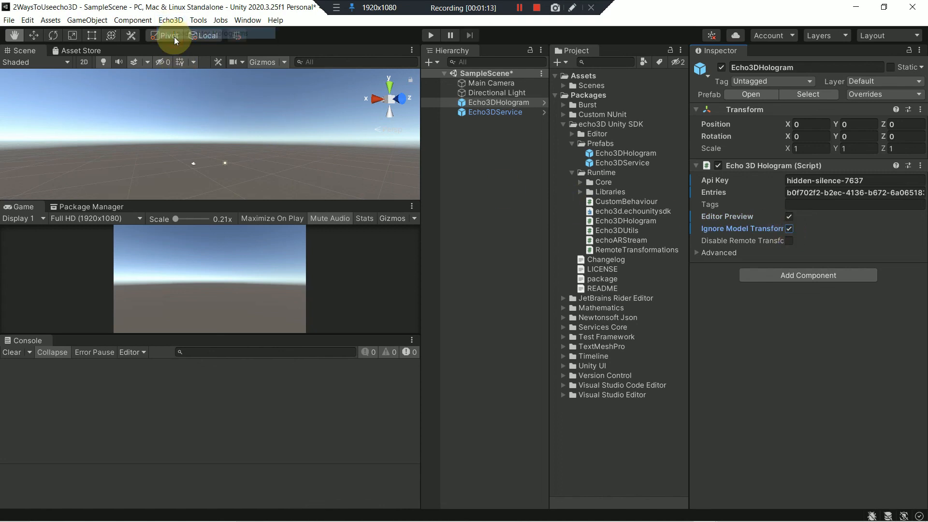